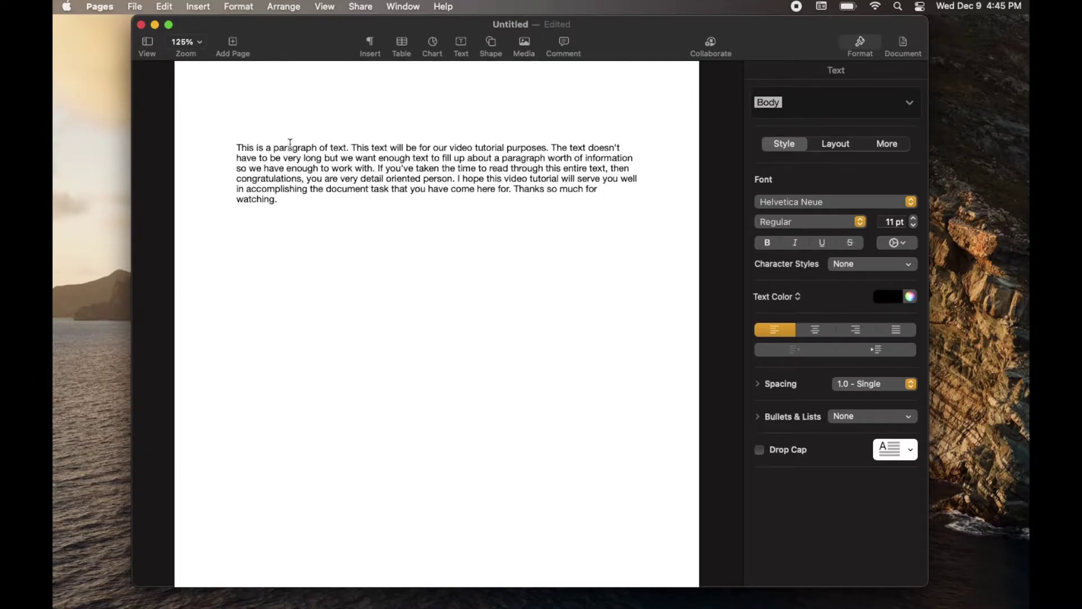
From the File menu, choose PDF under Export To
click(136, 9)
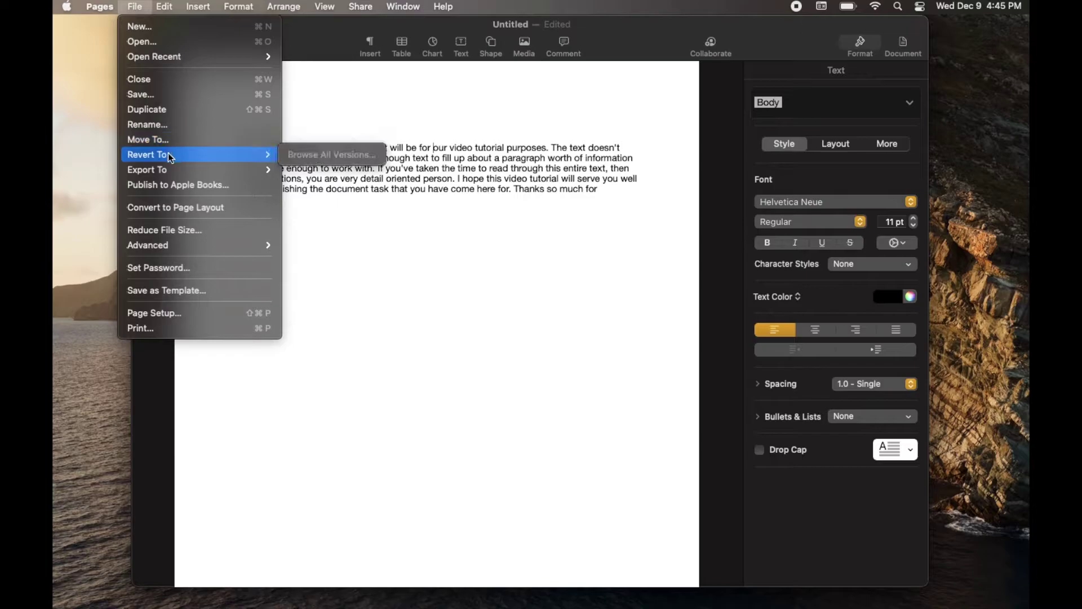
mouse_move(147, 169)
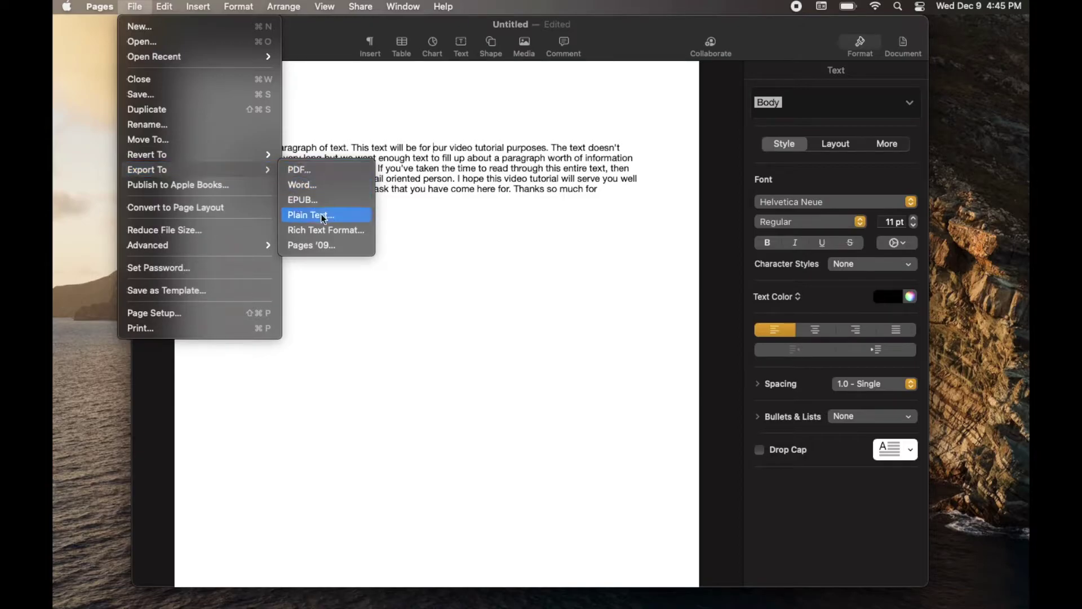
click(309, 170)
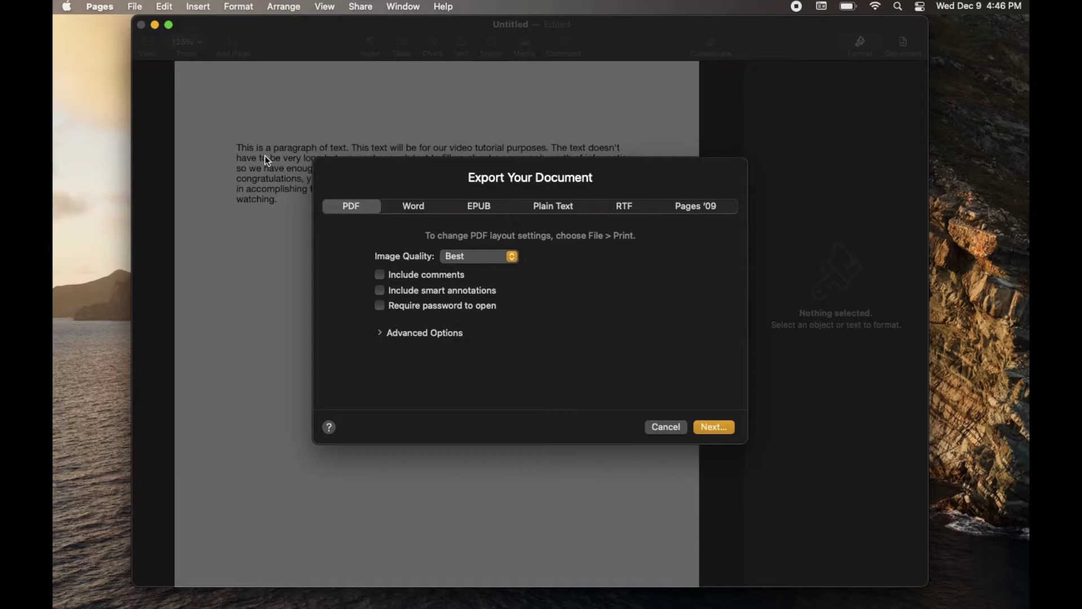
Check the PDF image quality options and keep it at Best
click(512, 259)
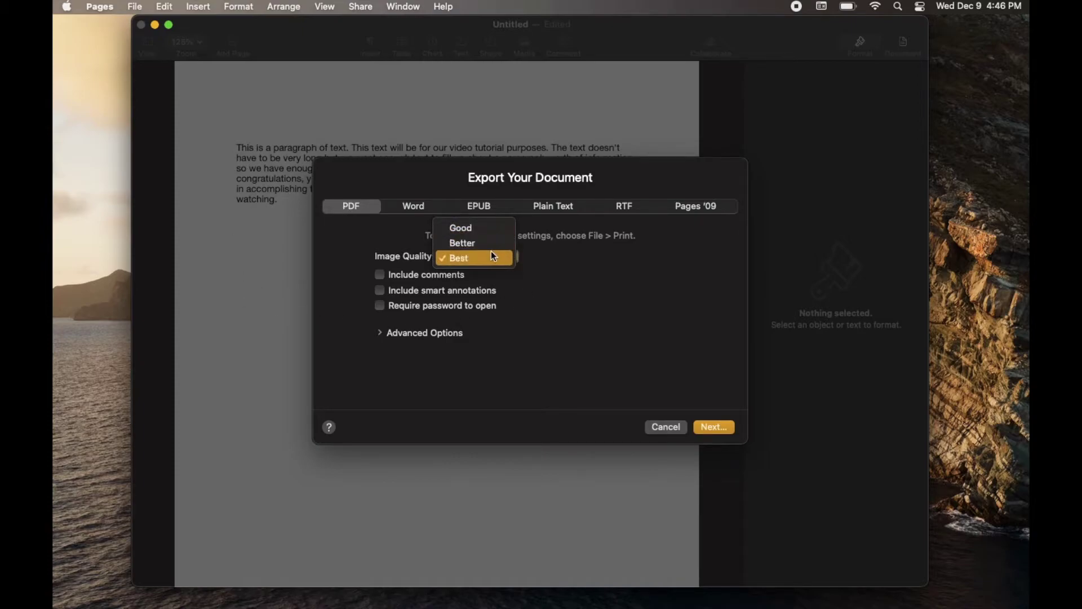
click(490, 257)
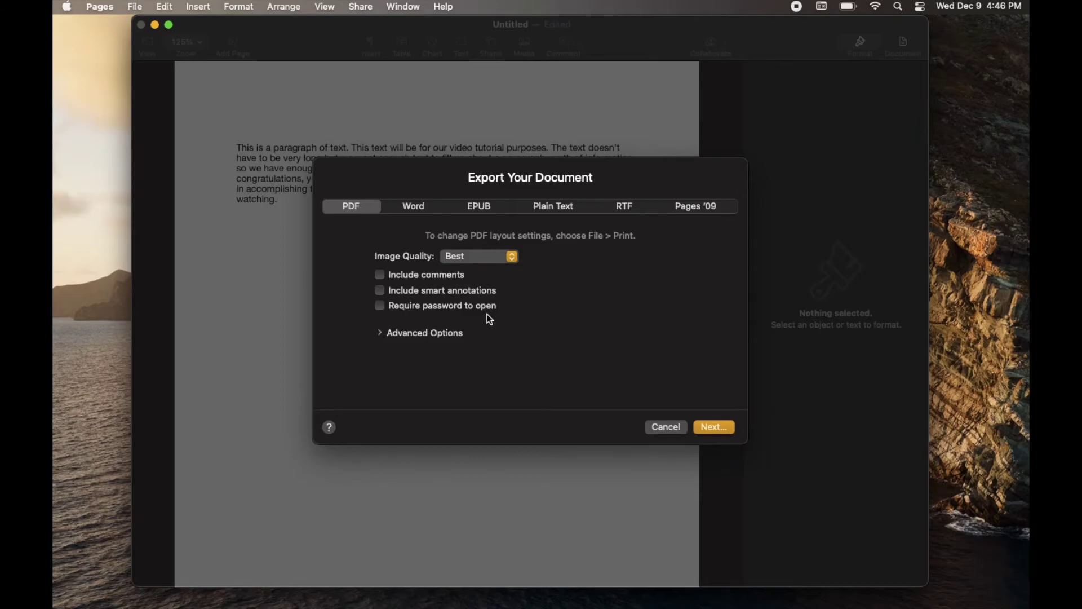
click(380, 306)
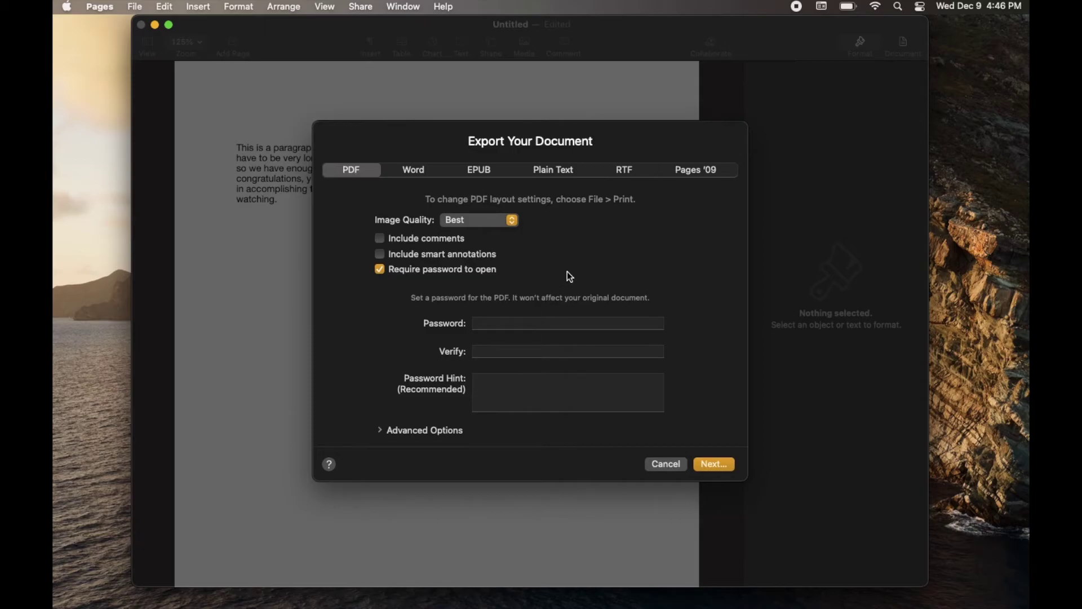
click(379, 269)
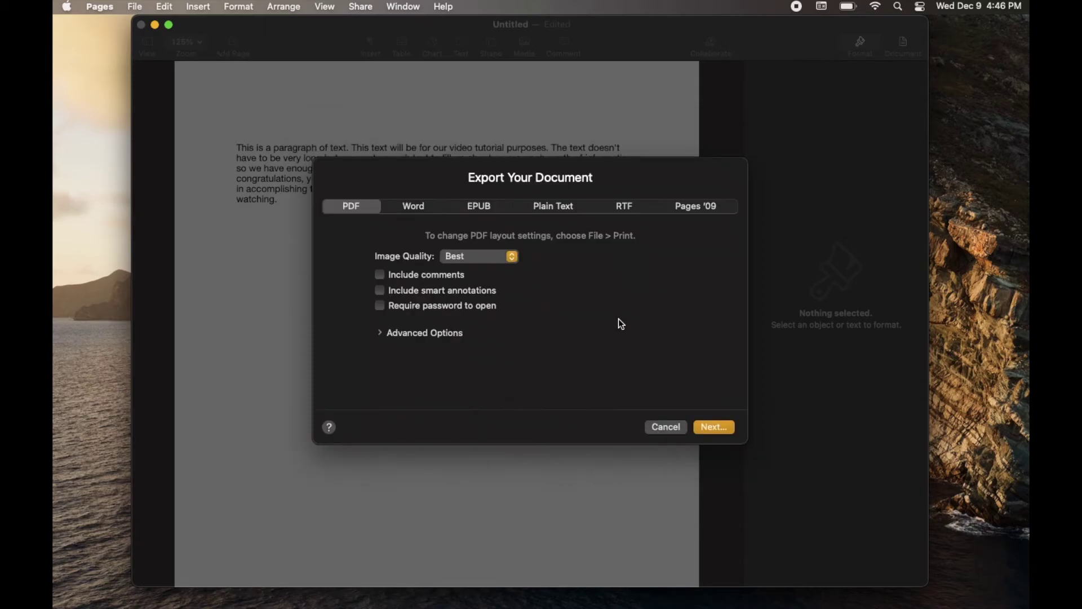